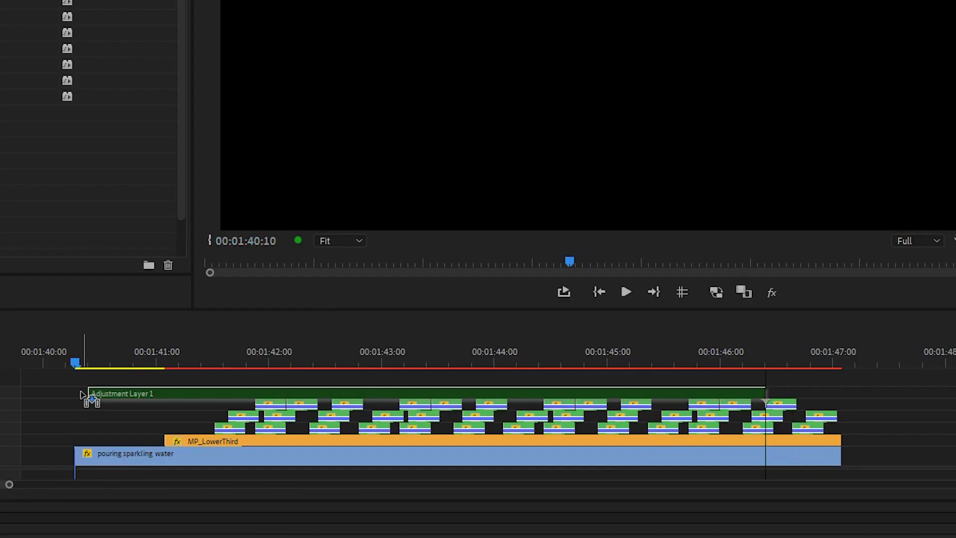
- Place Adjustment Layer 1 on the top video track above the sparkling-water clip
drag(702, 227, 82, 393)
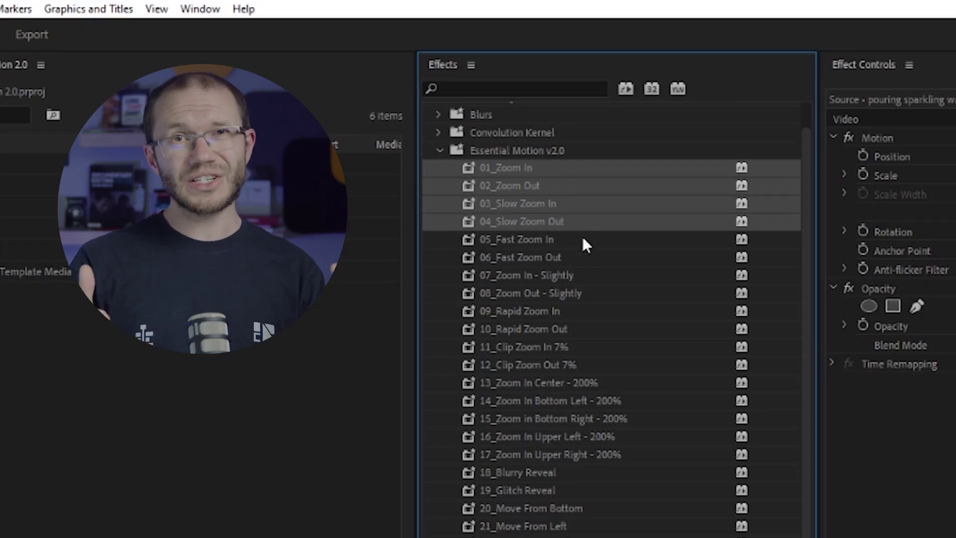
- Select the first zoom presets through 06_Fast Zoom Out to read their descriptions
shift+click(581, 238)
shift+click(589, 257)
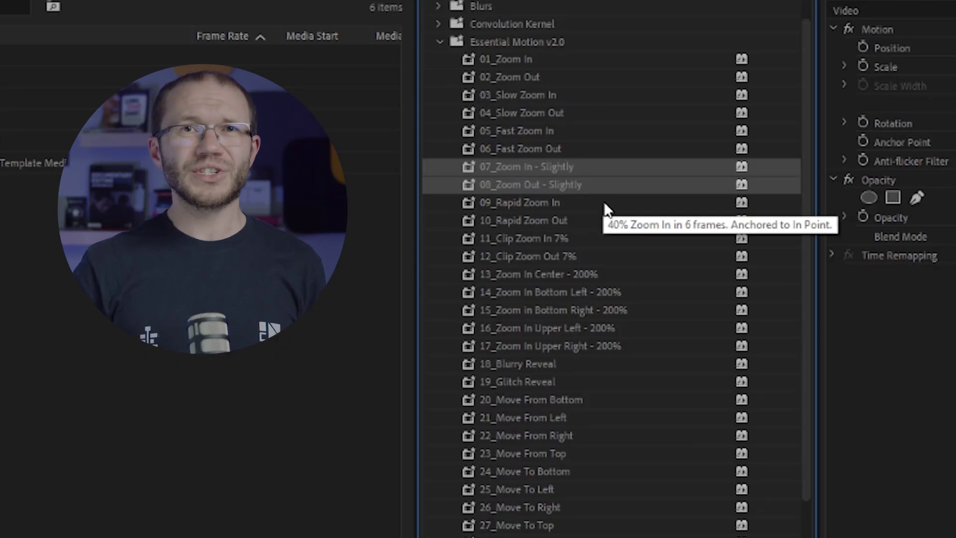
- Extend the selection from 07_Zoom In - Slightly down to 16_Zoom In Upper Left
shift+click(604, 202)
shift+click(618, 238)
shift+click(625, 257)
shift+click(637, 273)
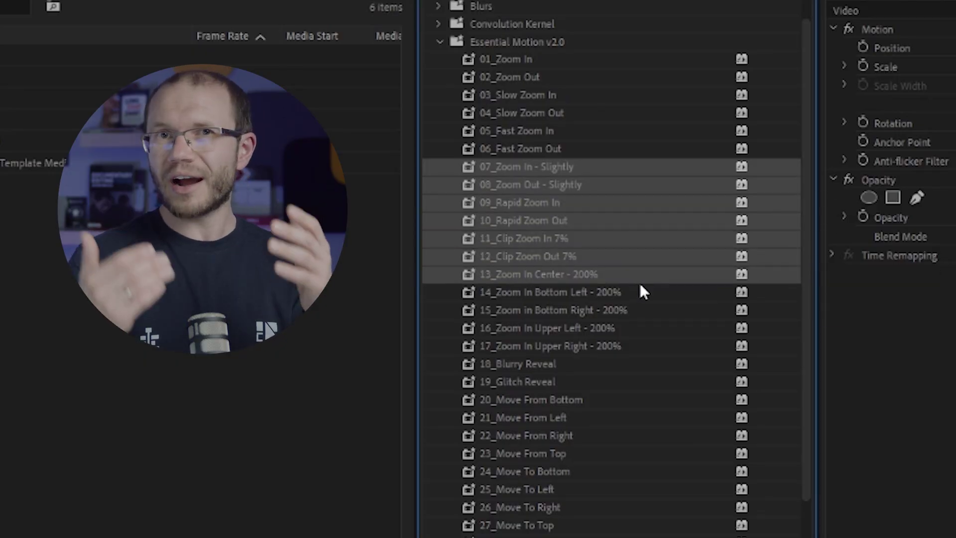
shift+click(644, 292)
shift+click(651, 310)
shift+click(656, 327)
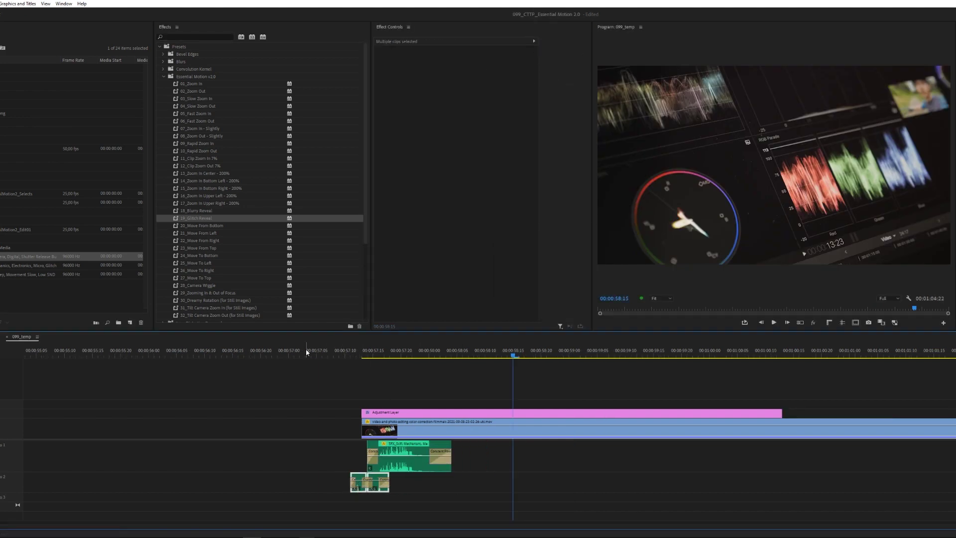
- Play the sequence from the start of the clip under the adjustment layer
key(minus)
click(531, 395)
key(Up)
key(space)
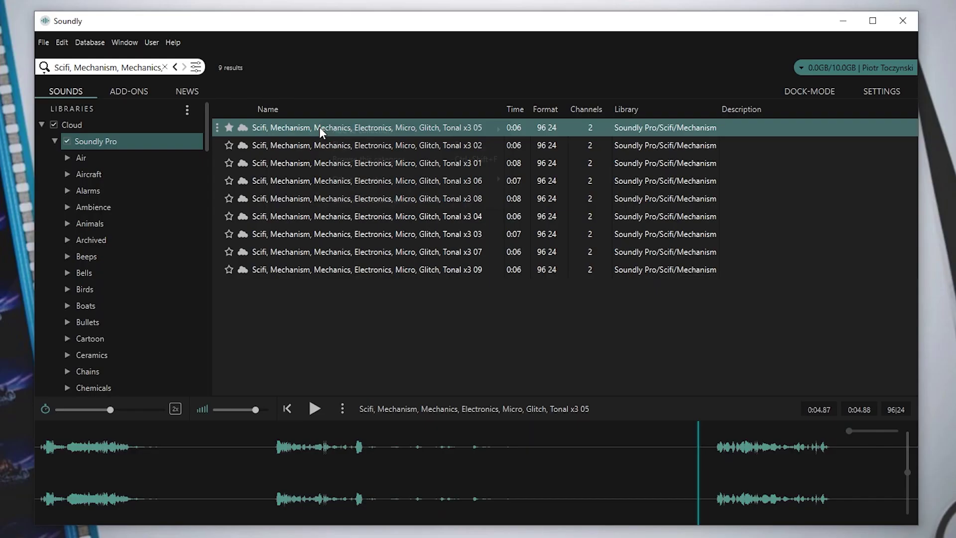
- Start a new sound collection from the first sound result's options
right_click(319, 127)
mouse_move(362, 131)
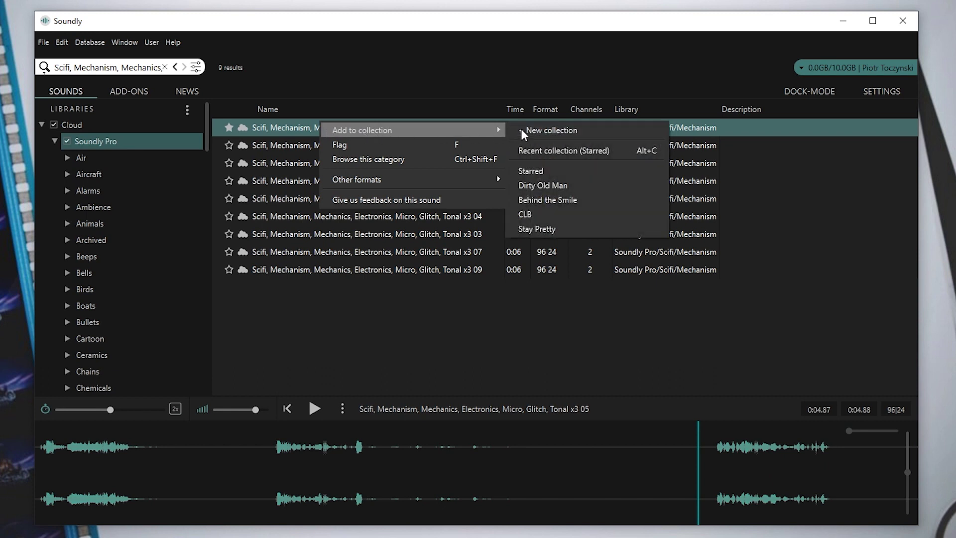
click(522, 131)
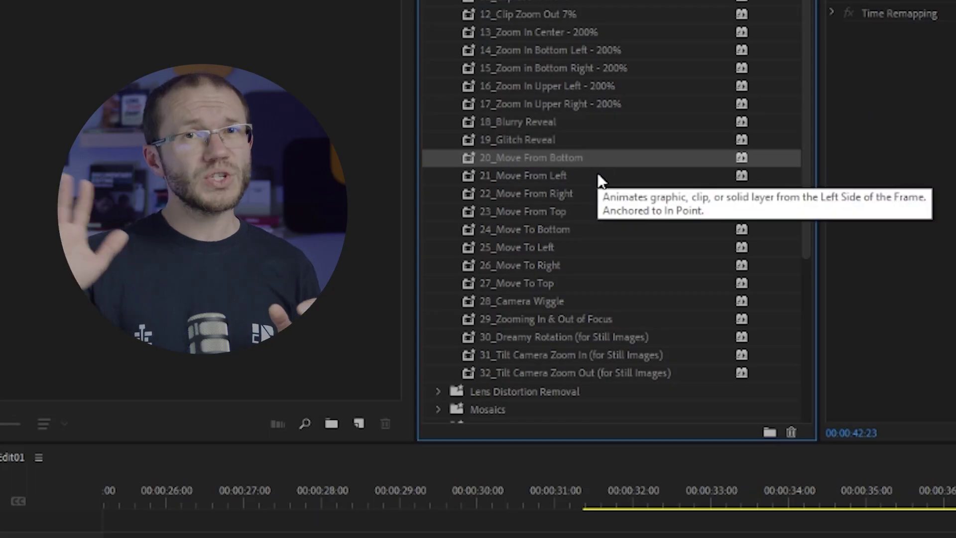
- Select the move presets from 20_Move From Bottom through 27_Move To Top
shift+click(598, 177)
shift+click(599, 197)
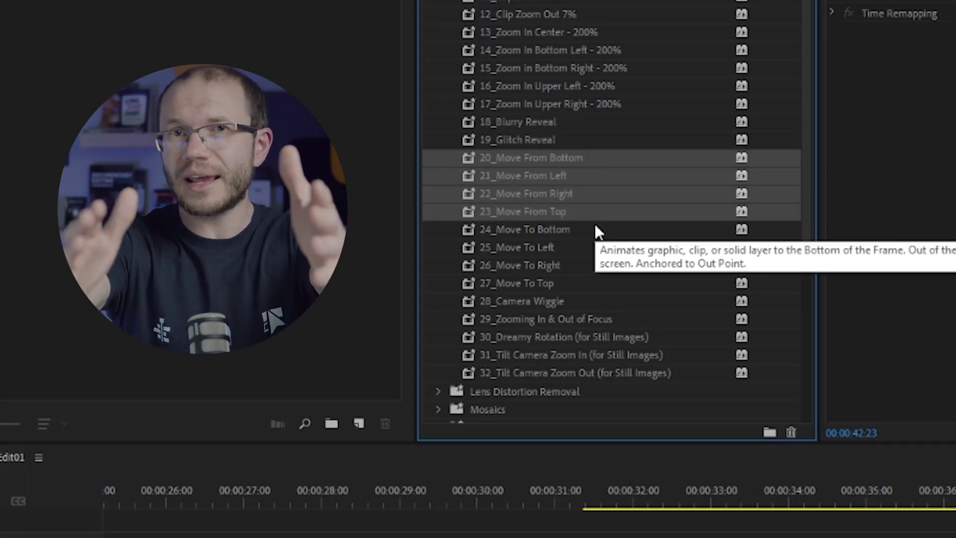
shift+click(595, 229)
shift+click(589, 247)
shift+click(590, 265)
shift+click(586, 288)
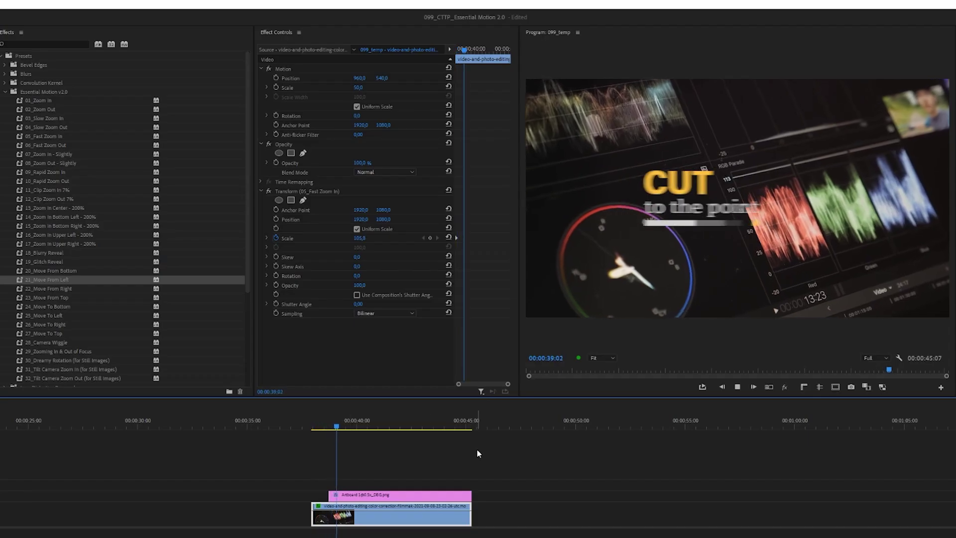
- Replay the CUT to the point title's slide-in from just before its entrance
key(space)
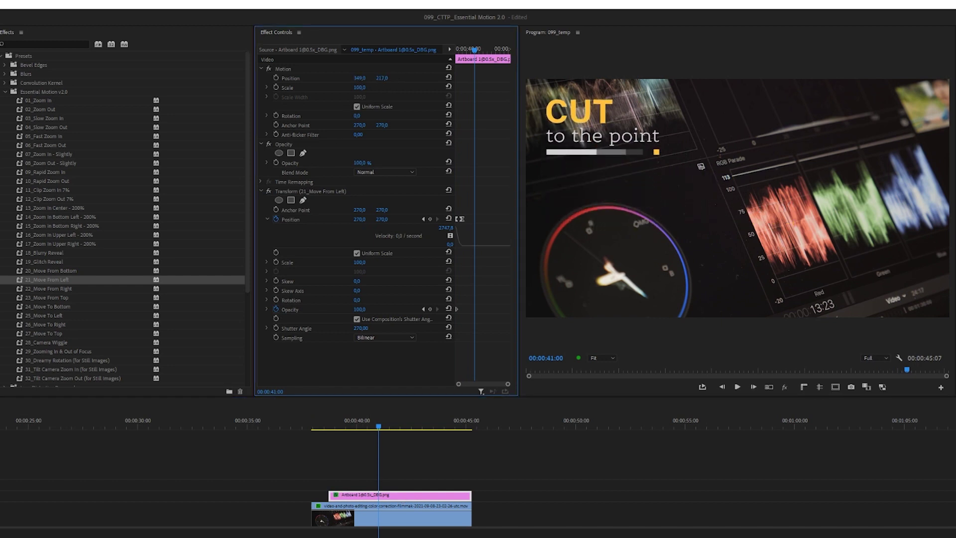
click(298, 429)
key(space)
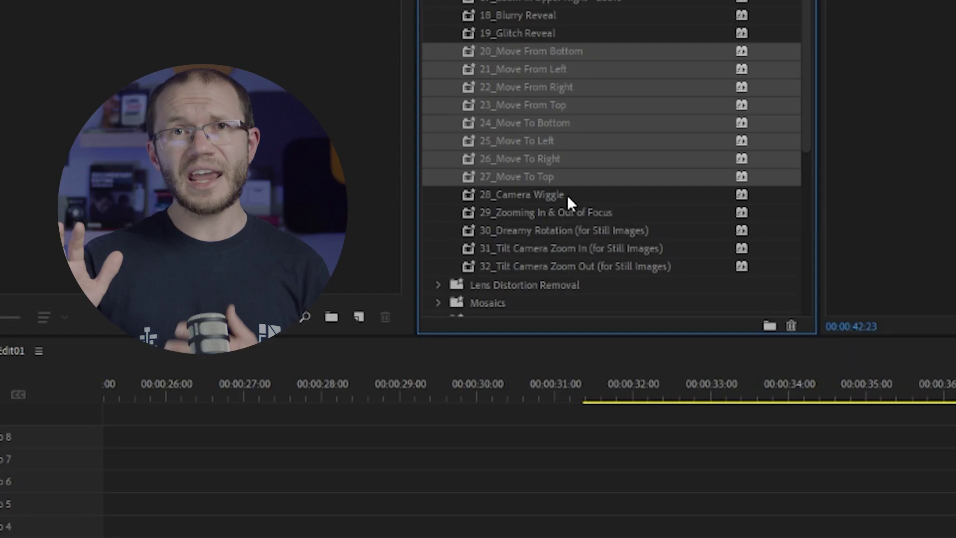
- Select the last presets from 28_Camera Wiggle through the tilt camera zoom presets
click(566, 194)
ctrl+click(613, 213)
ctrl+click(619, 230)
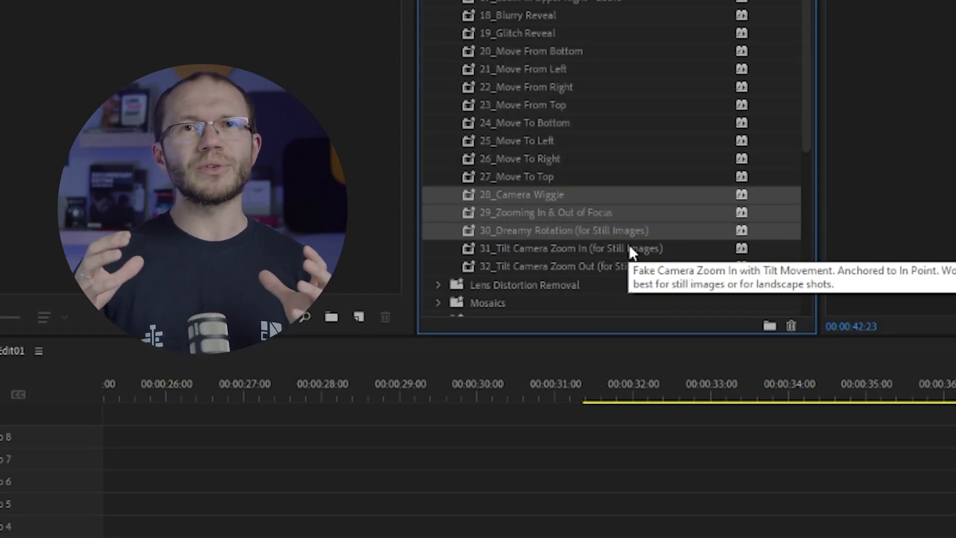
ctrl+click(629, 248)
ctrl+click(636, 266)
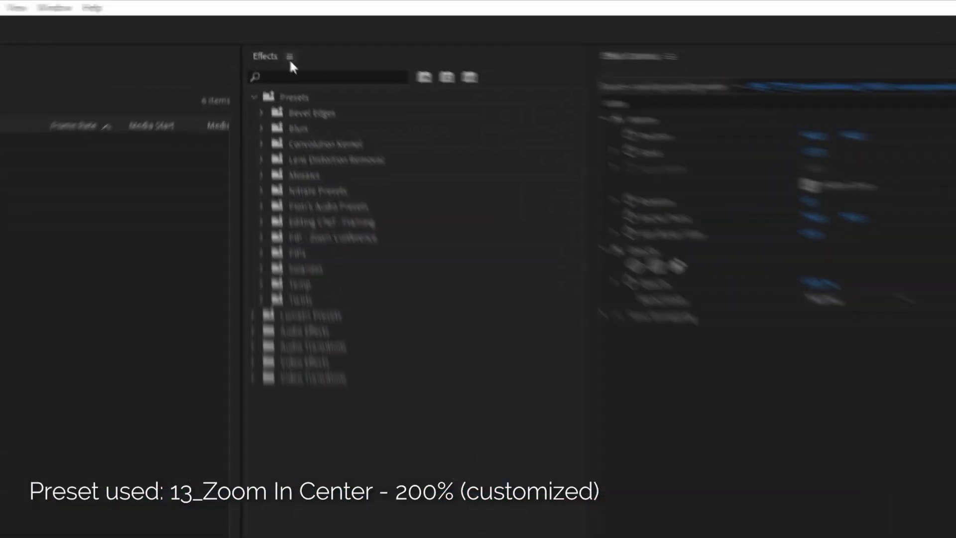
- Import the Essential Motion v2.0 preset file through Import Presets
click(290, 60)
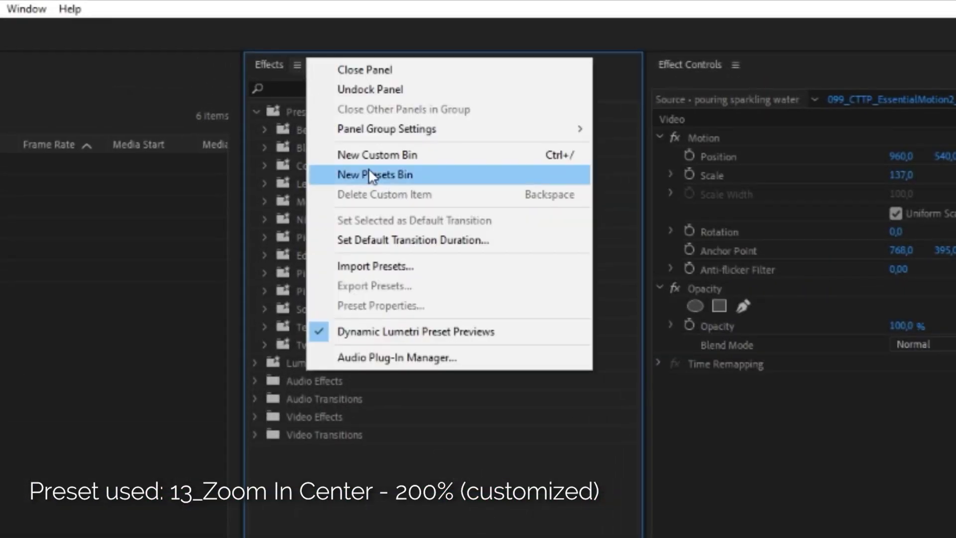
click(418, 262)
click(92, 173)
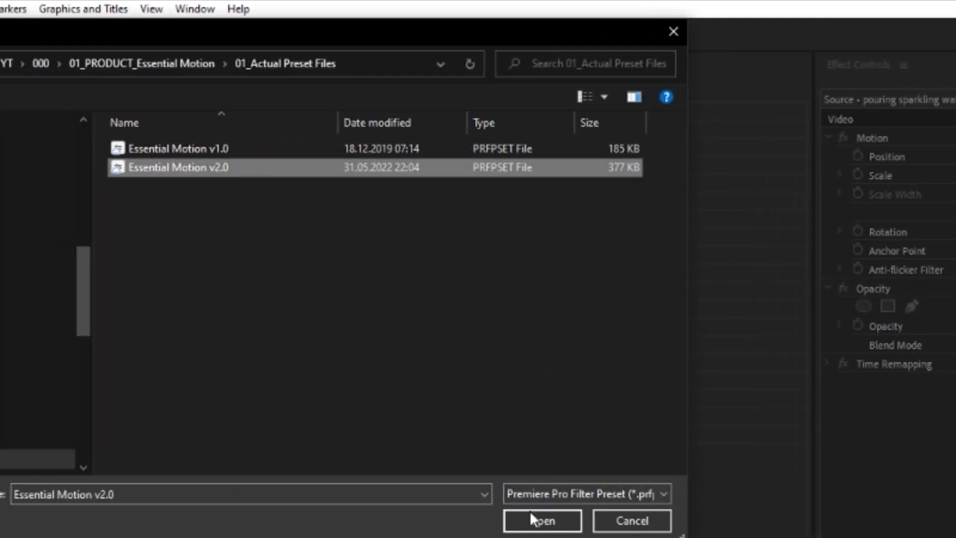
click(531, 515)
- Expand the Essential Motion v2.0 folder and select 07_Zoom In - Slightly
click(265, 184)
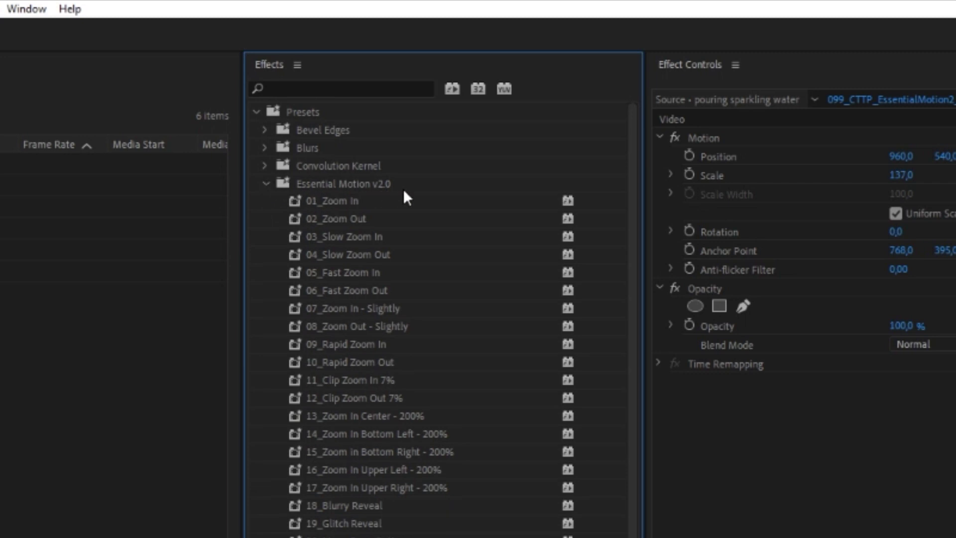
click(350, 308)
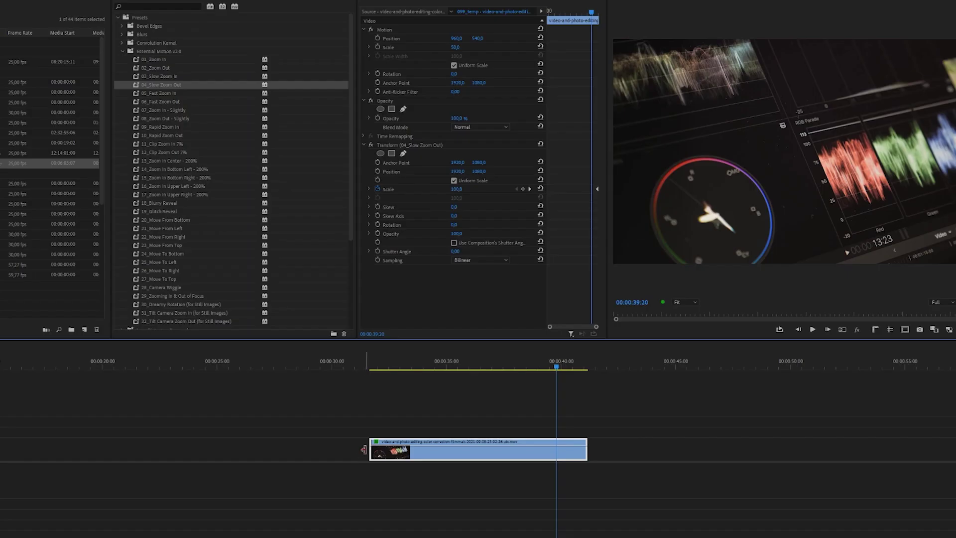
- Extend the clip's start earlier and remove the 04_Slow Zoom Out effect
drag(363, 449, 350, 449)
click(351, 368)
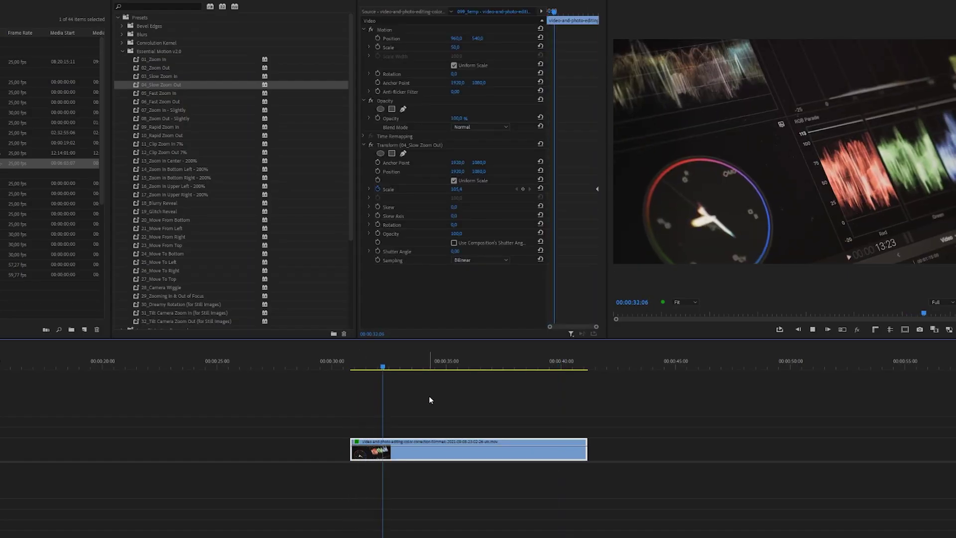
key(ctrl+z)
- Apply 05_Fast Zoom In to the clip and play back the fast zoom
mouse_move(161, 93)
mouse_down()
mouse_move(413, 340)
mouse_move(458, 456)
mouse_up()
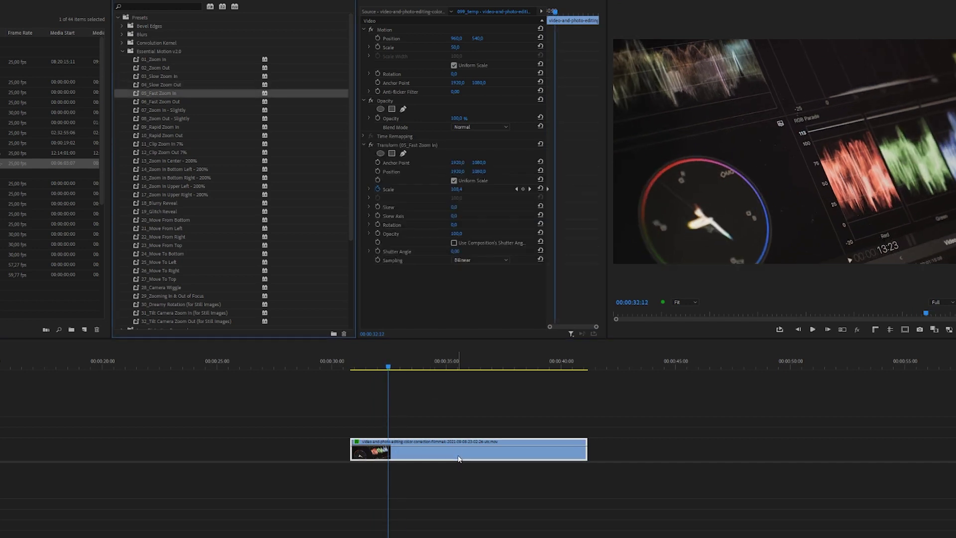
click(901, 472)
click(551, 361)
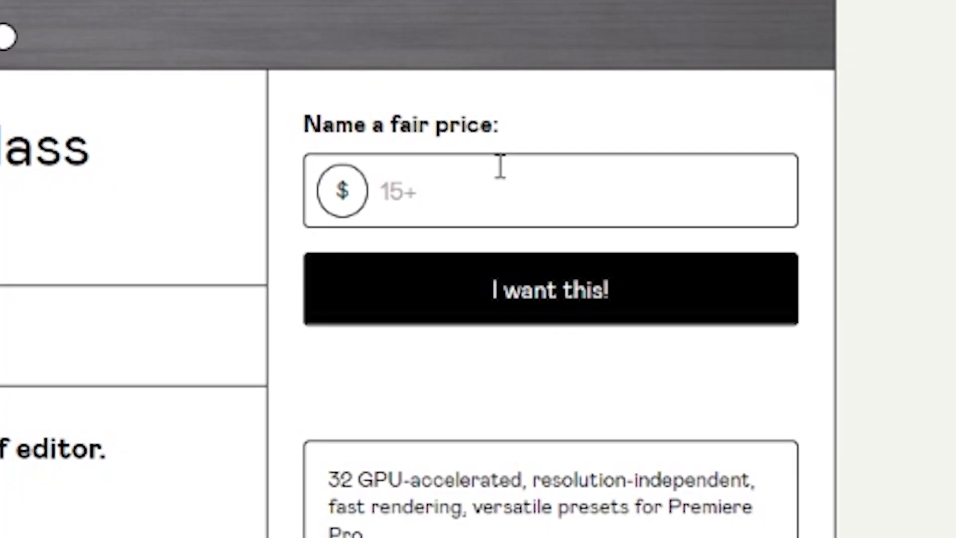
- Enter a fair price of 15 for the preset pack and request it with I want this!
click(500, 166)
text(15)
click(531, 283)
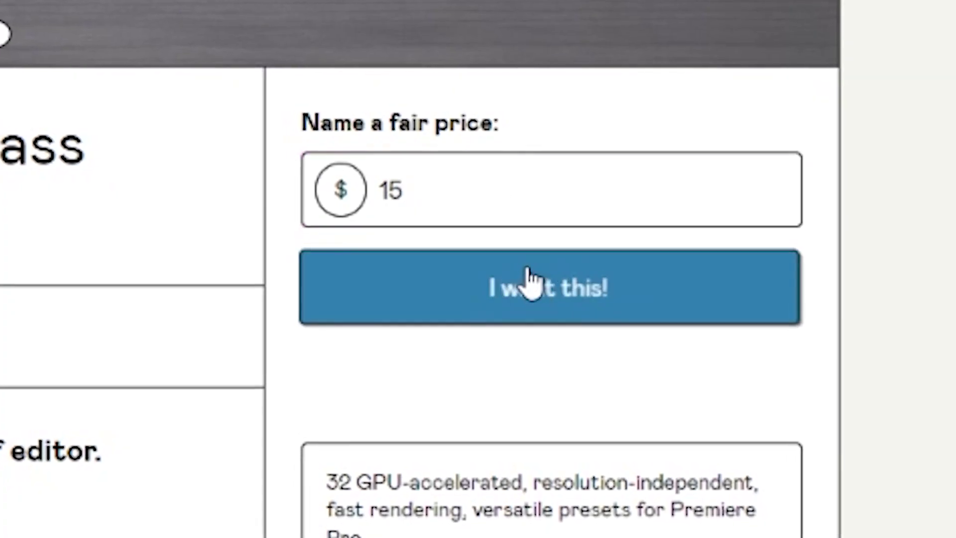